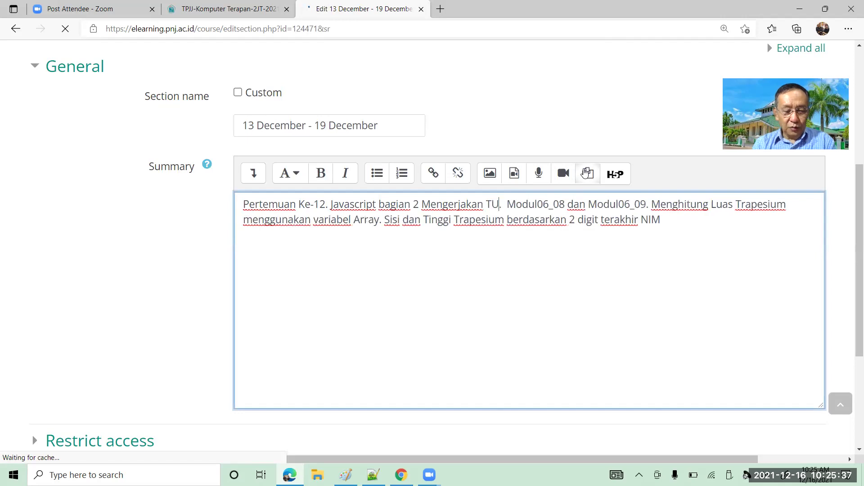
# Complete the task name in the 13 December - 19 December section summary as "TUGAS-2" and save the section changes.
pyautogui.write('-2')
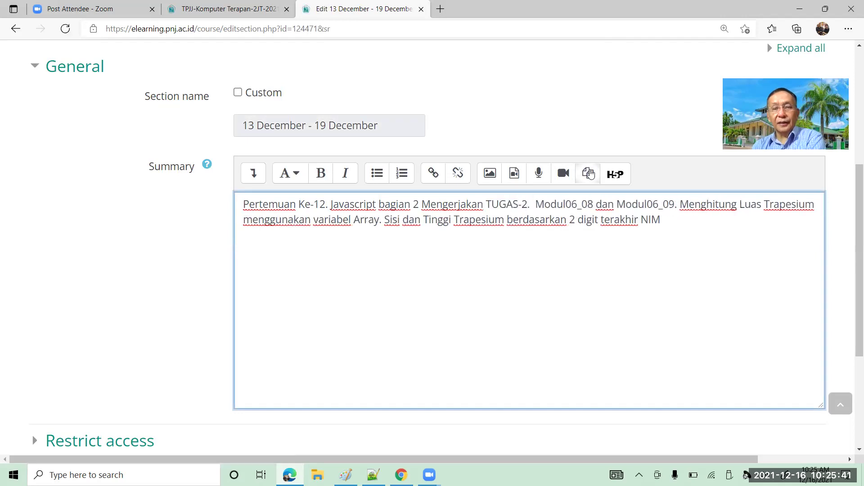
pyautogui.scroll(-4, 572, 368)
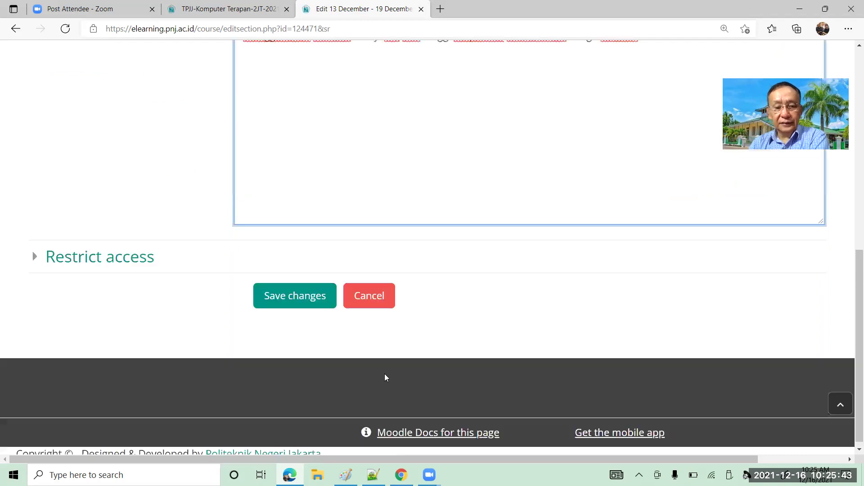
pyautogui.click(305, 294)
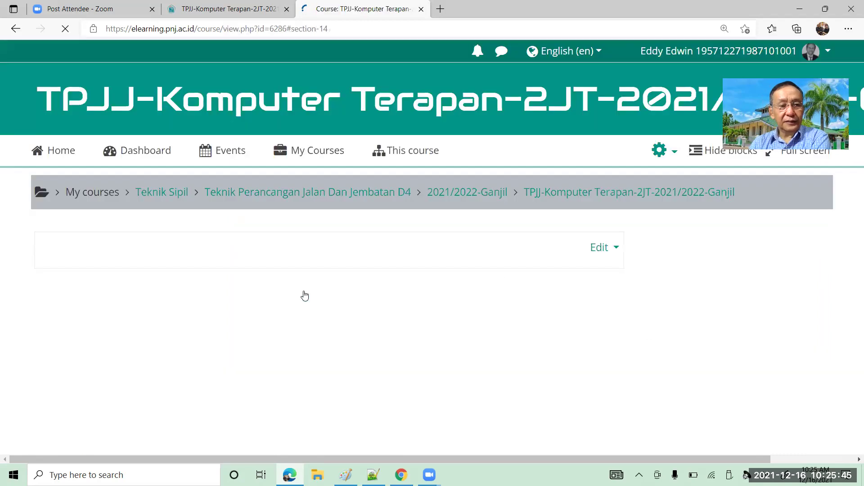
# Add a new Assignment activity to the 13 December - 19 December section of the course.
pyautogui.scroll(-4, 368, 204)
pyautogui.scroll(6, 368, 204)
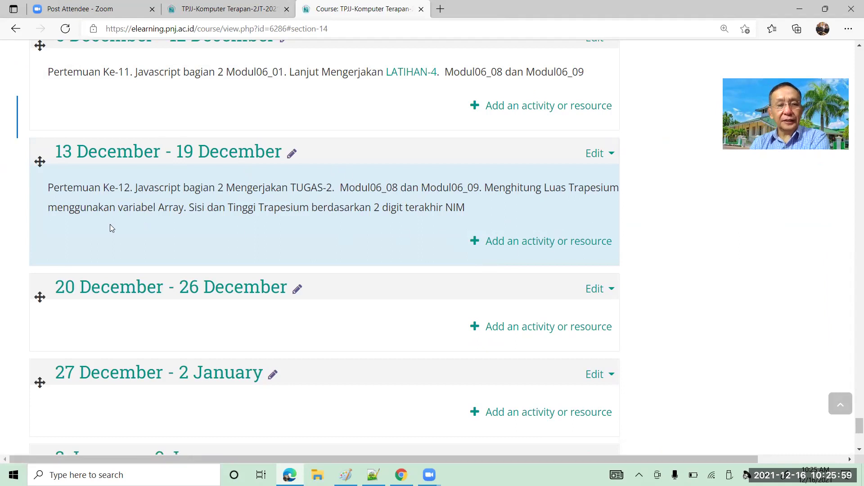
pyautogui.click(521, 246)
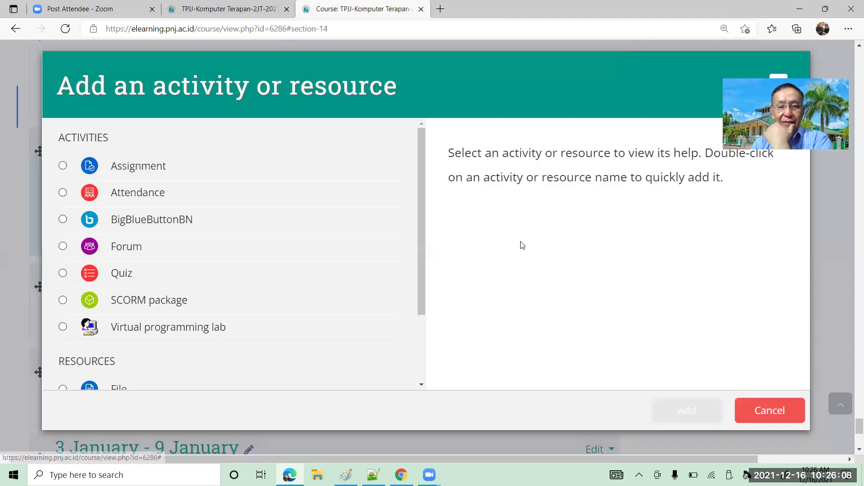
pyautogui.click(63, 166)
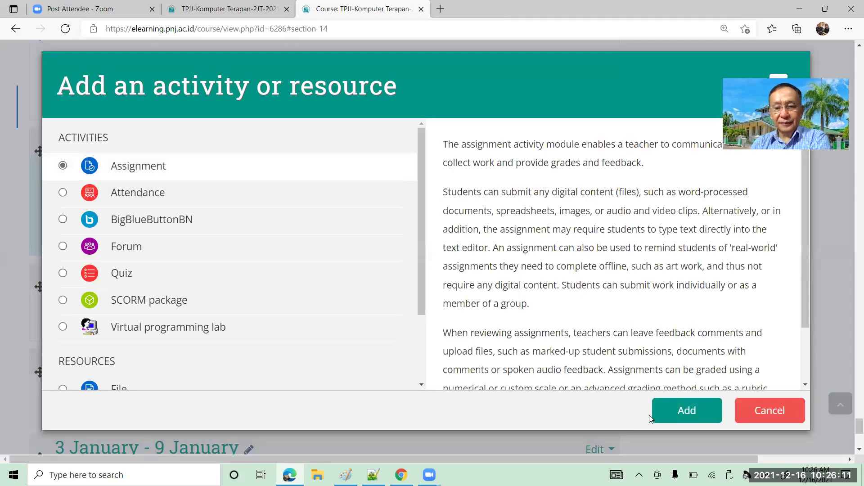
pyautogui.click(685, 411)
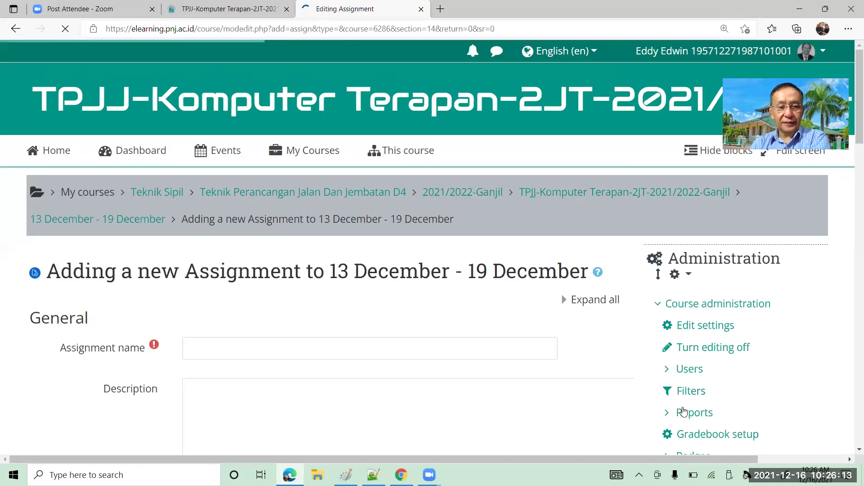
# Name the new assignment "TUGAS-2 BERKAS" and place the cursor in its description.
pyautogui.click(201, 346)
pyautogui.write('TUG')
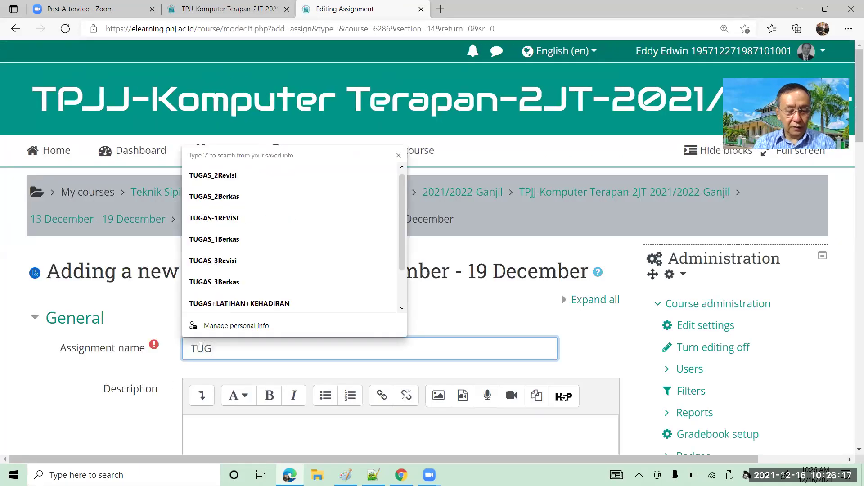
pyautogui.write('AS-2')
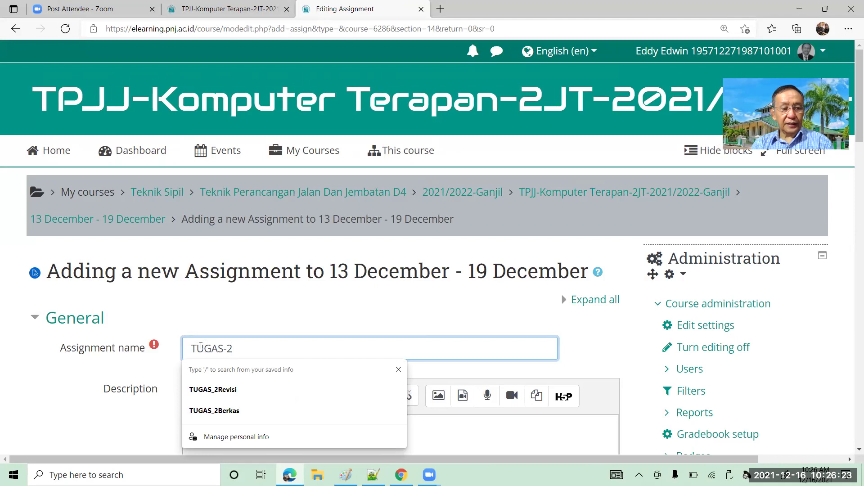
pyautogui.write(' BER')
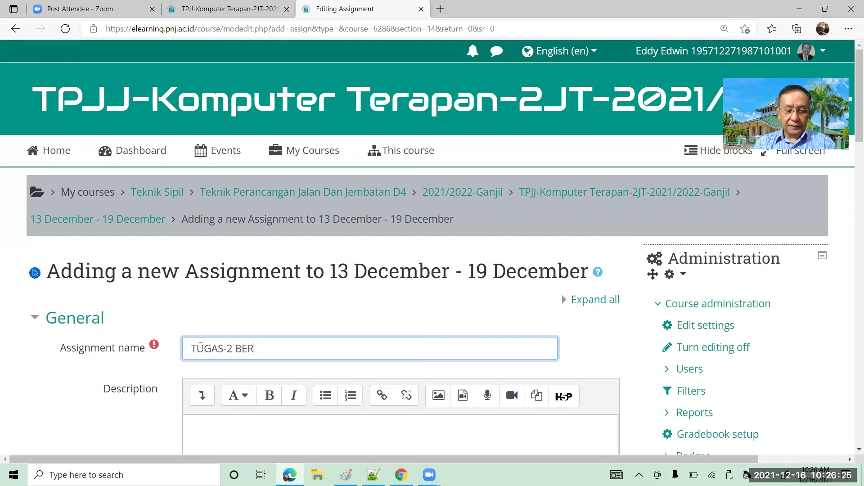
pyautogui.write('KAS')
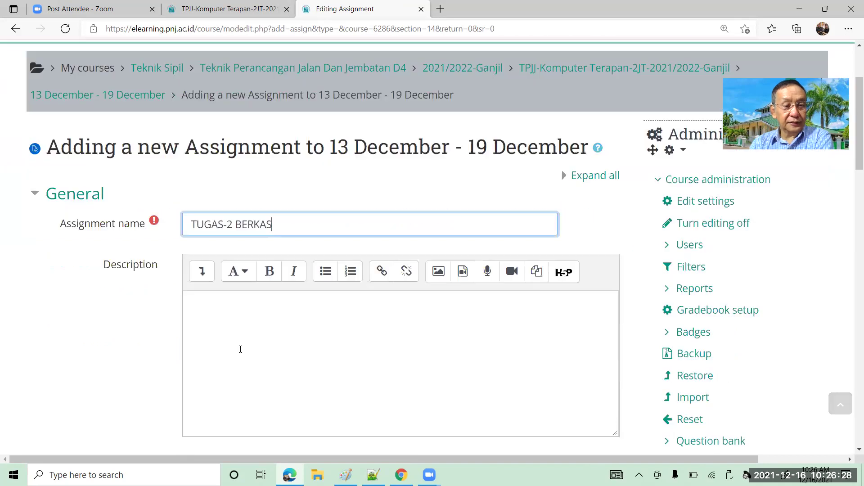
pyautogui.scroll(-3, 261, 345)
pyautogui.click(225, 303)
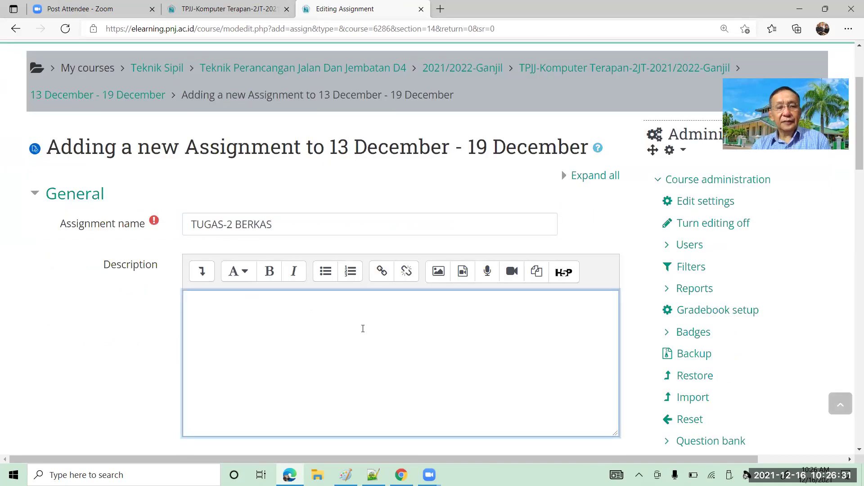
# Start uploading a file from the computer to the assignment's additional files.
pyautogui.scroll(-4, 360, 331)
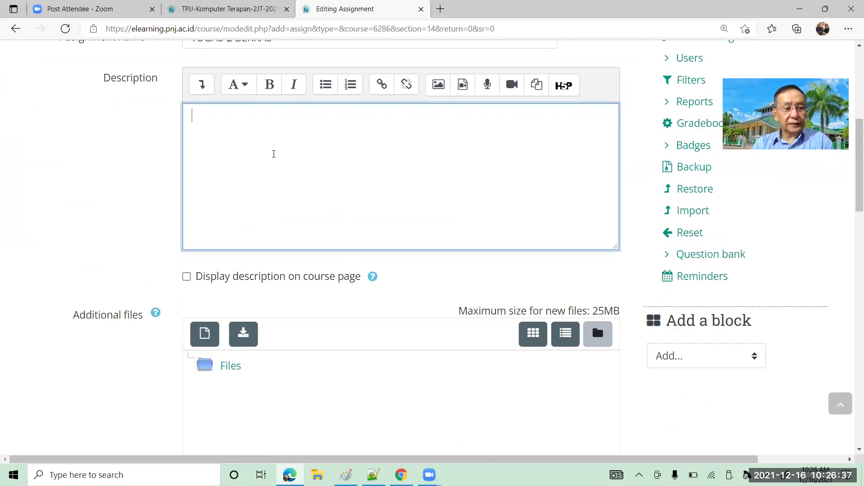
pyautogui.click(207, 338)
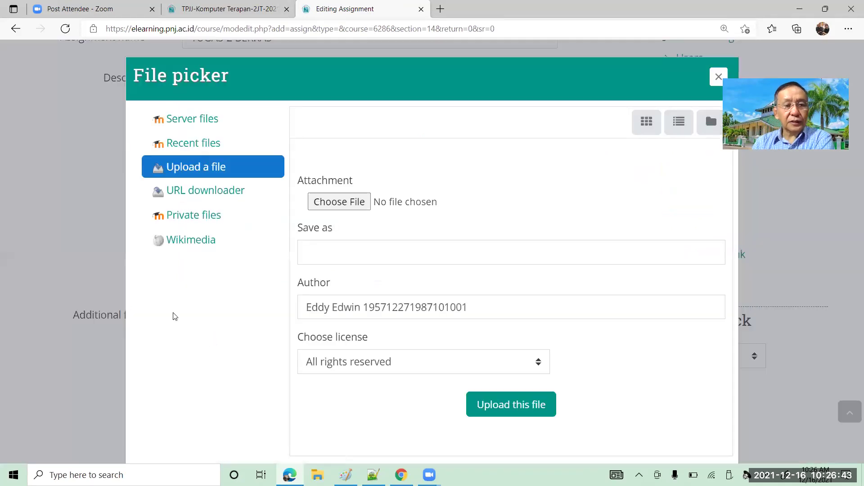
pyautogui.click(342, 202)
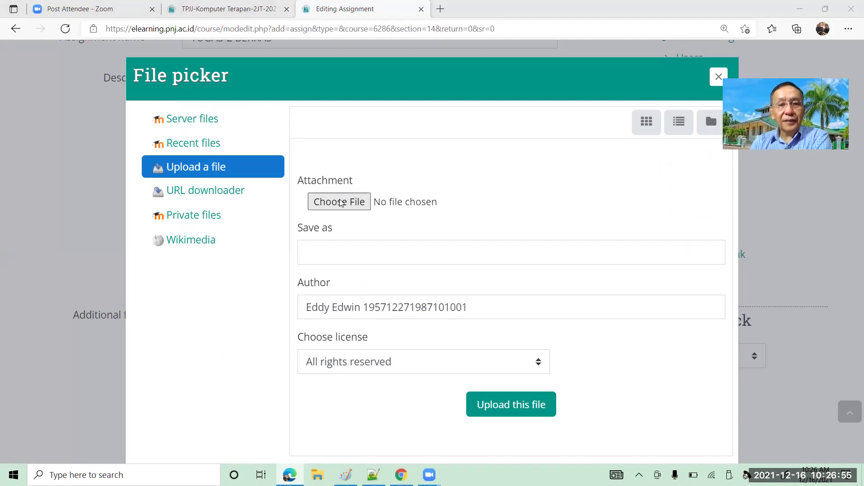
pyautogui.click(340, 202)
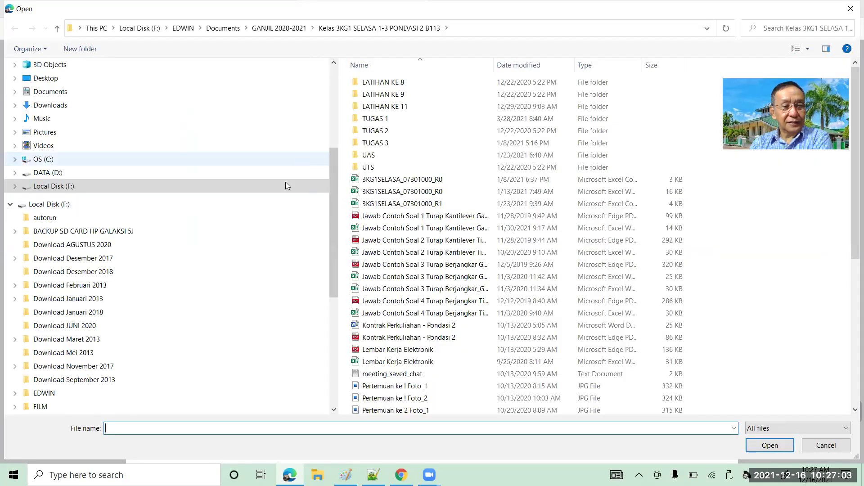
# Browse Local Disk (F:) to the TUGAS-2 folder, inside GANJIL 2021-2022 and Kelas 2JT KAMIS 4-7 Komputer Terapan B213.
pyautogui.scroll(-3, 285, 157)
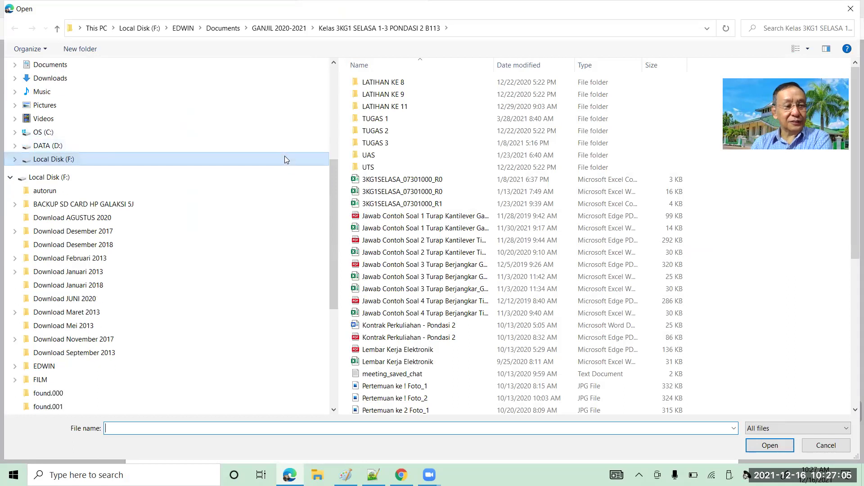
pyautogui.scroll(-1, 279, 179)
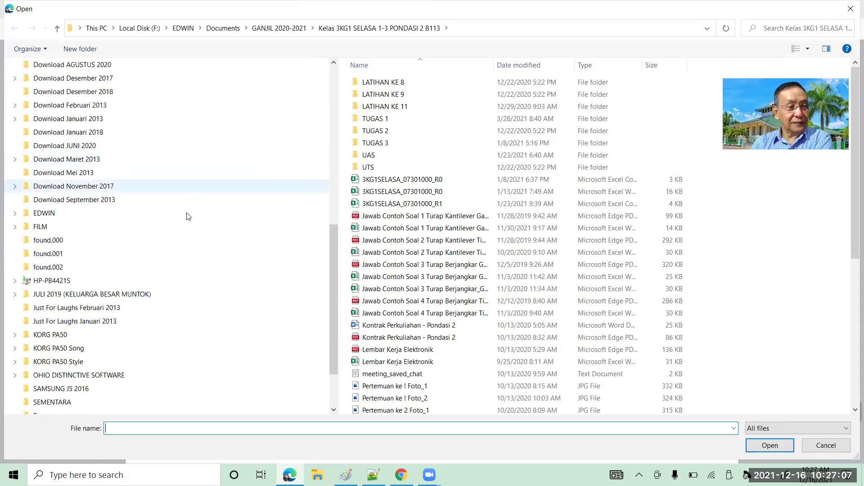
pyautogui.click(15, 215)
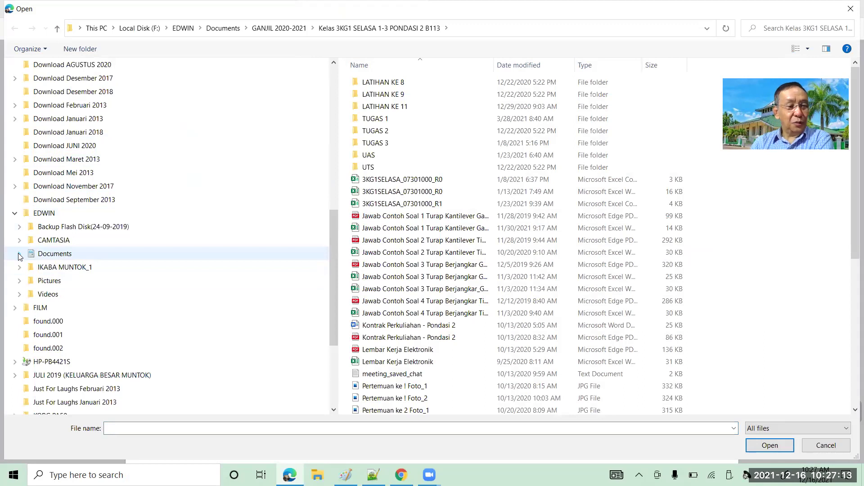
pyautogui.click(20, 255)
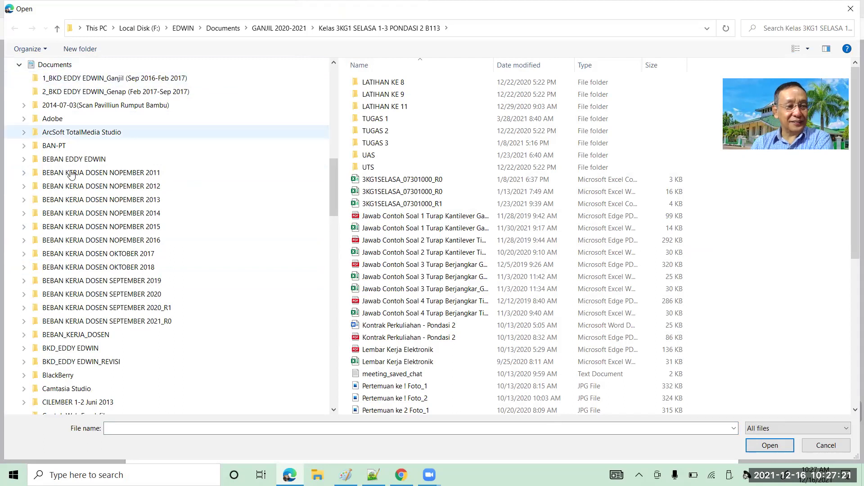
pyautogui.scroll(-1, 61, 276)
pyautogui.scroll(-2, 61, 275)
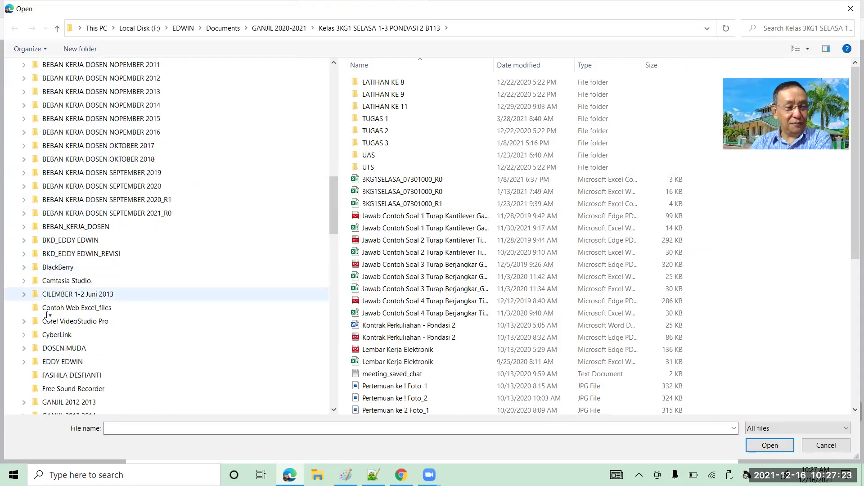
pyautogui.scroll(3, 69, 282)
pyautogui.scroll(2, 73, 269)
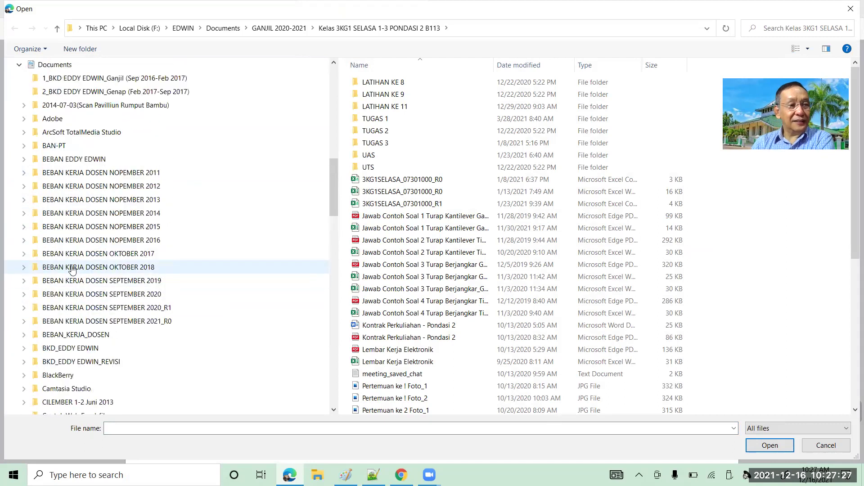
pyautogui.scroll(-10, 72, 269)
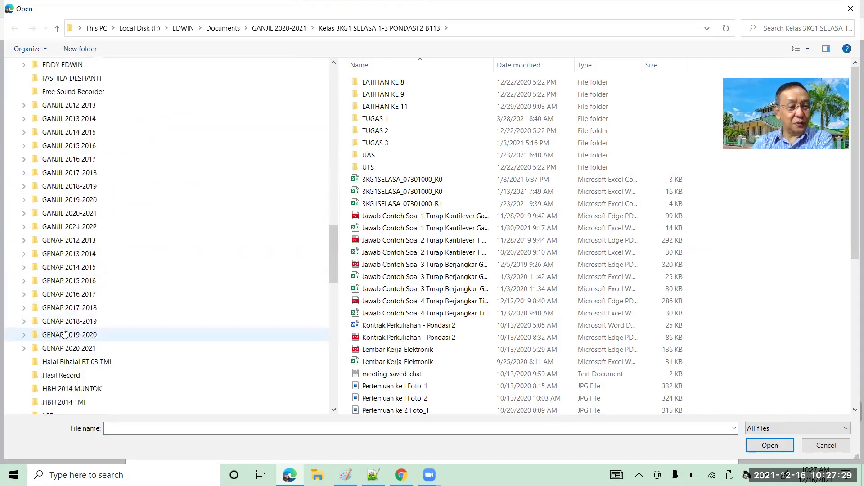
pyautogui.click(24, 228)
pyautogui.scroll(-4, 35, 270)
pyautogui.scroll(-3, 40, 272)
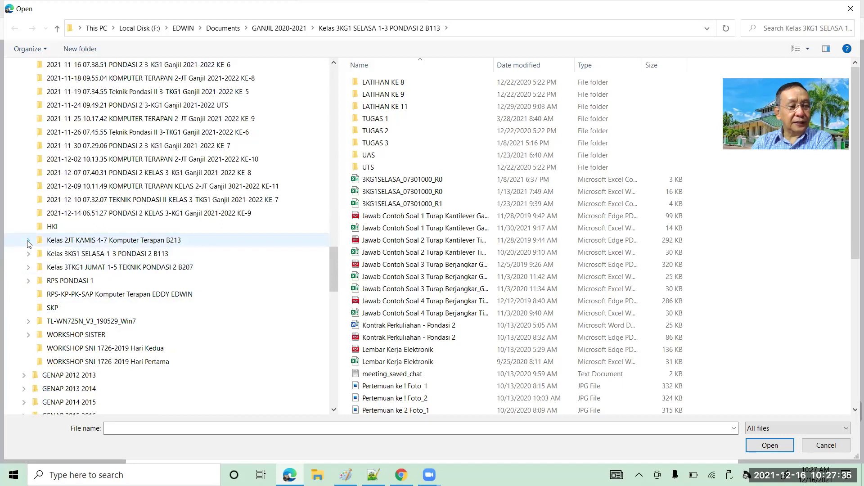
pyautogui.click(28, 241)
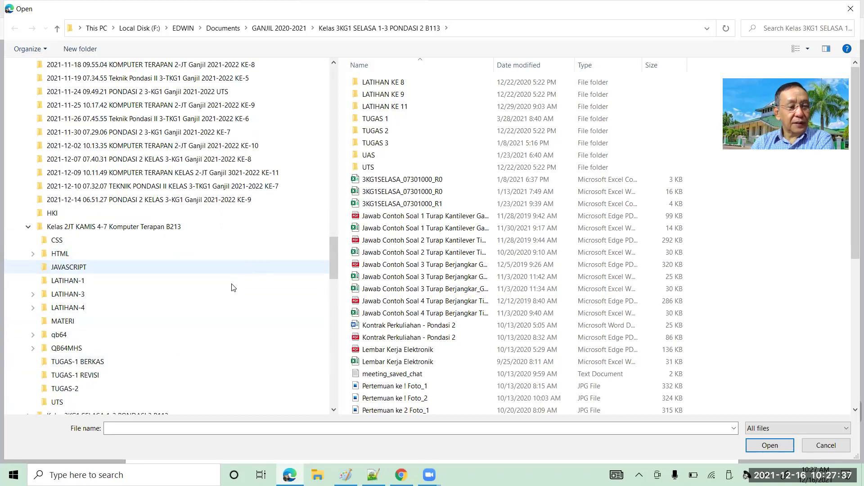
pyautogui.scroll(-2, 30, 364)
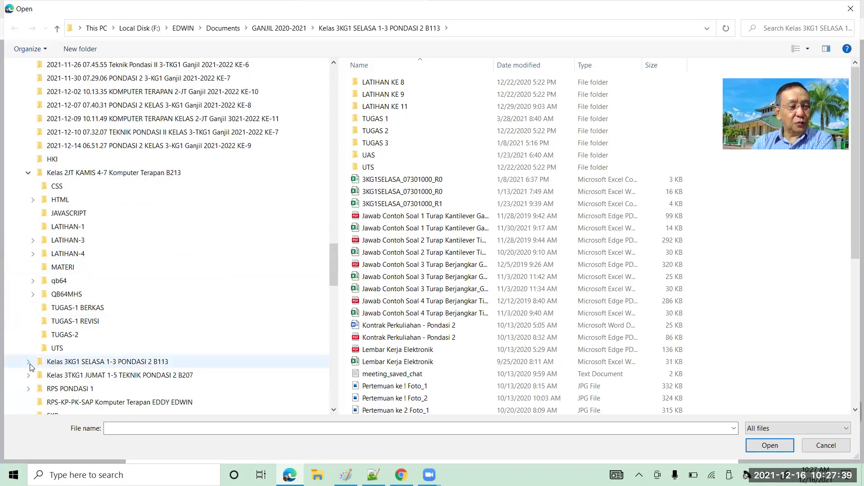
pyautogui.click(63, 337)
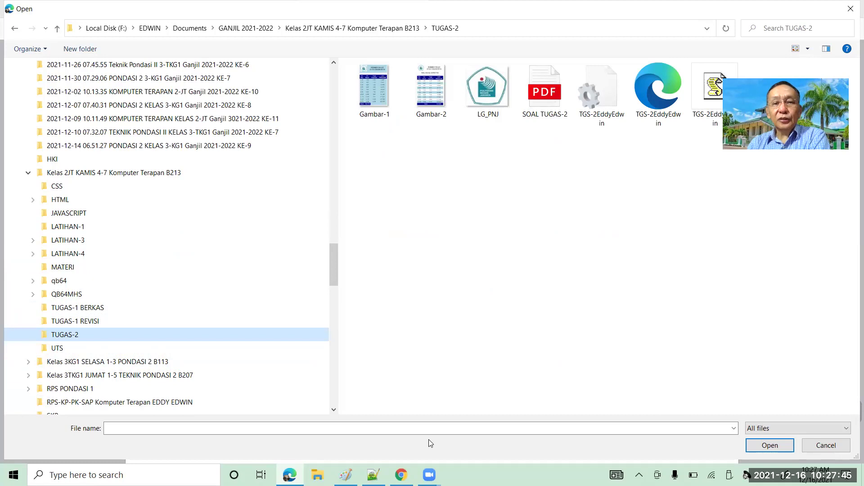
# Choose the SOAL TUGAS-2 PDF and upload it to the assignment's additional files.
pyautogui.click(543, 101)
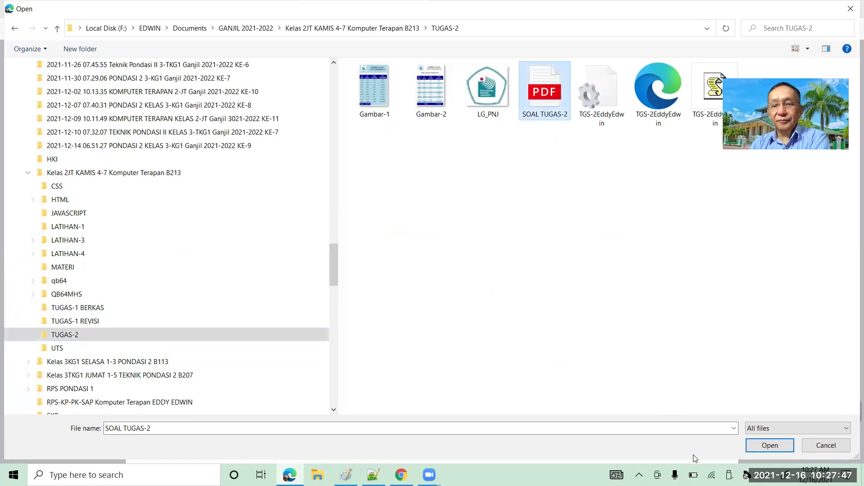
pyautogui.click(771, 446)
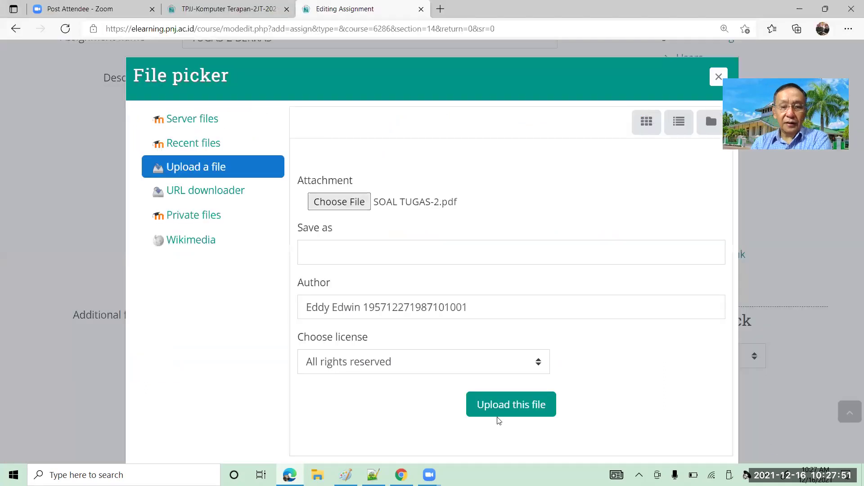
pyautogui.click(496, 406)
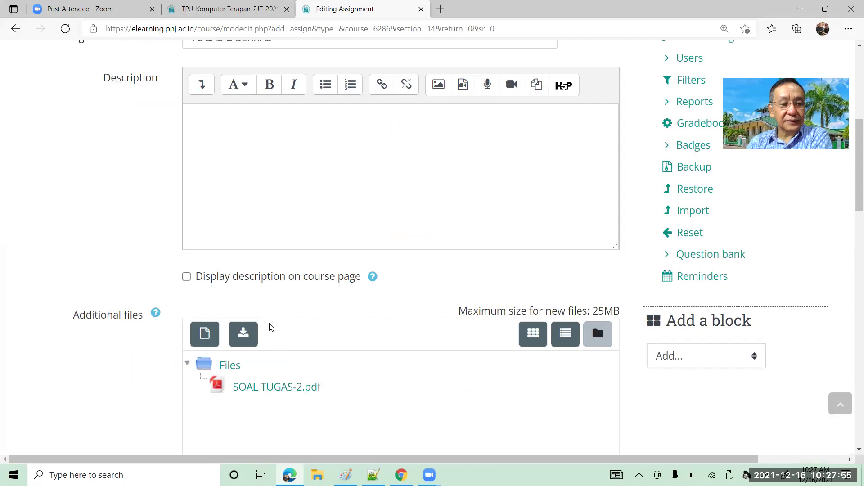
# Set the assignment's Allow submissions from time to 11:11 on 16 December 2021.
pyautogui.scroll(-5, 439, 254)
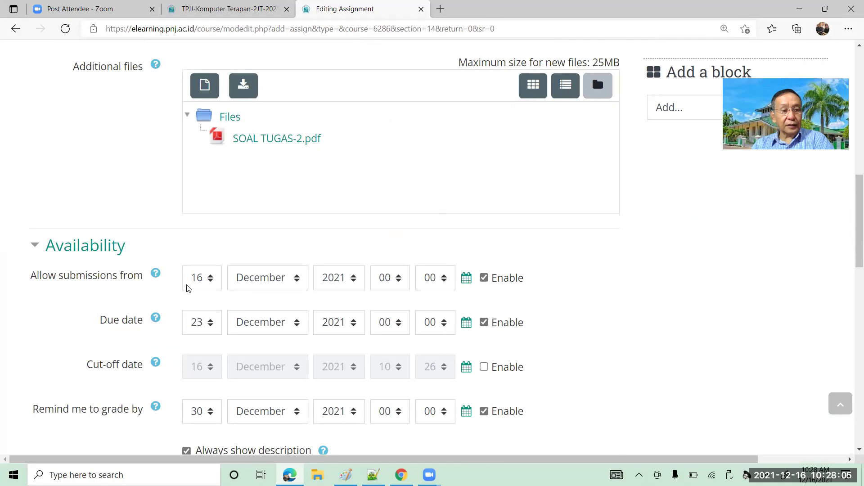
pyautogui.click(399, 278)
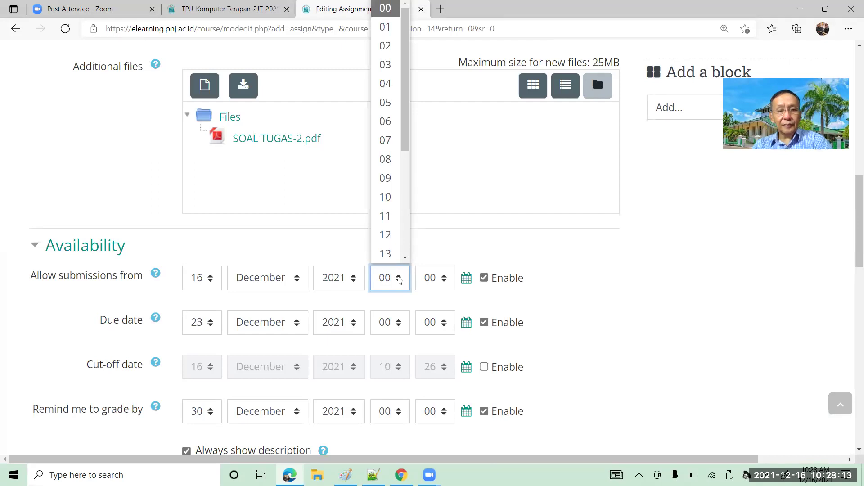
pyautogui.scroll(-1, 396, 238)
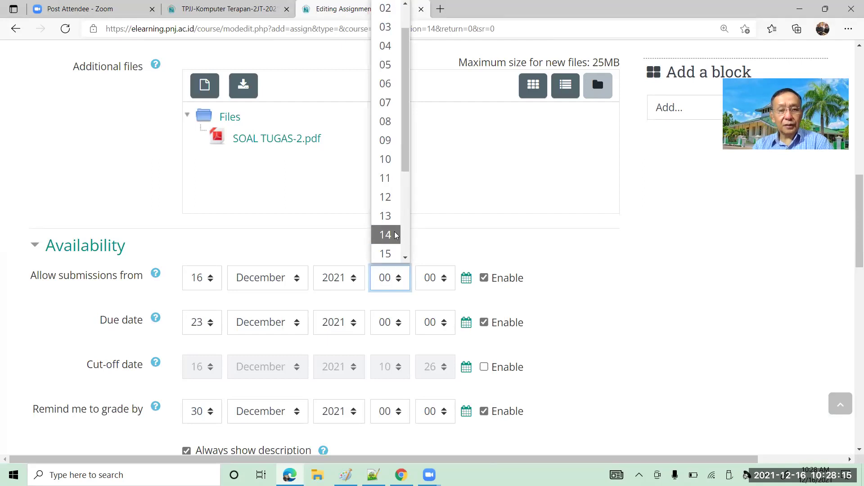
pyautogui.click(390, 180)
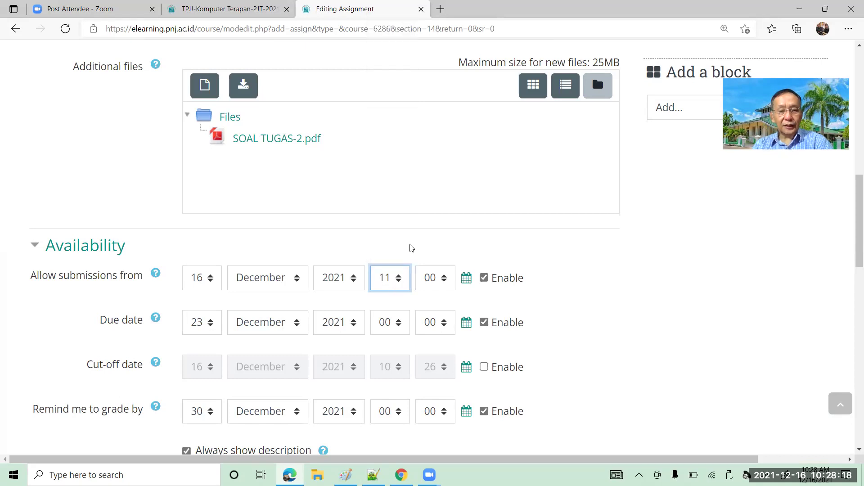
pyautogui.click(445, 279)
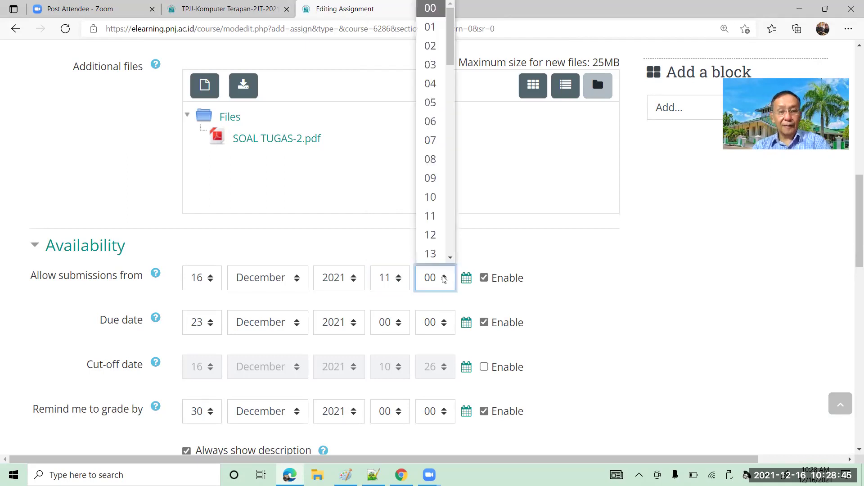
pyautogui.click(434, 218)
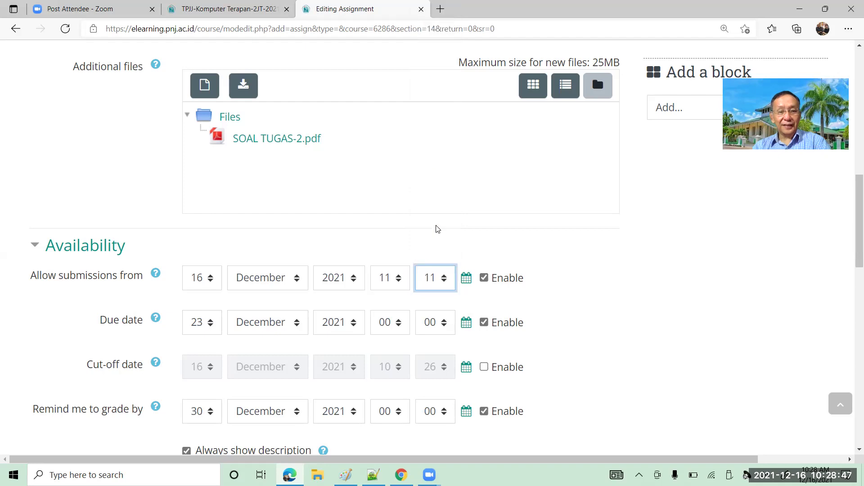
# Set the assignment's due date to 16 December 2021 at 14:05.
pyautogui.click(466, 323)
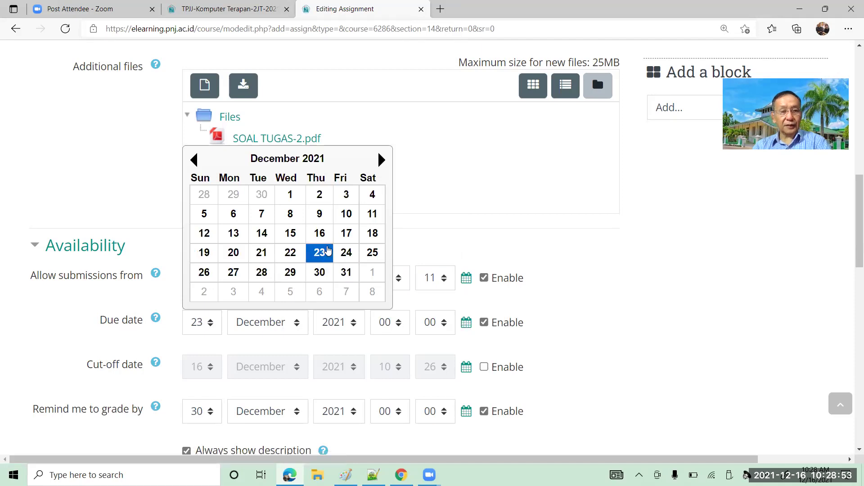
pyautogui.click(320, 235)
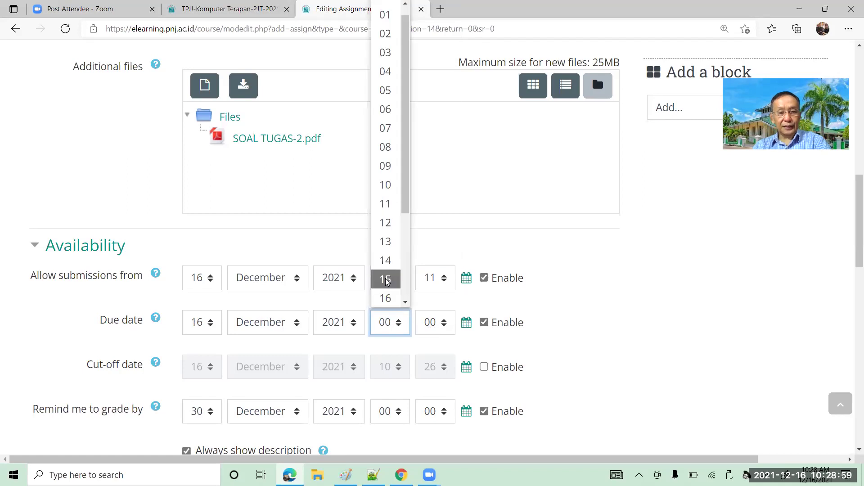
pyautogui.click(385, 260)
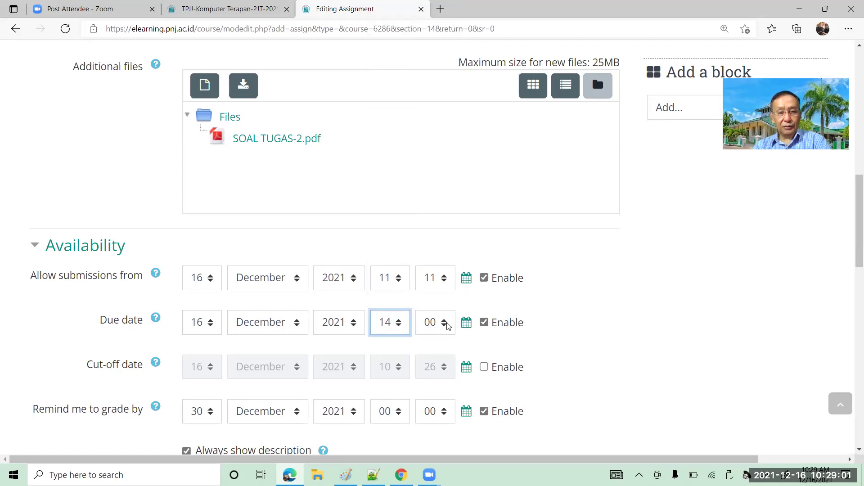
pyautogui.click(444, 324)
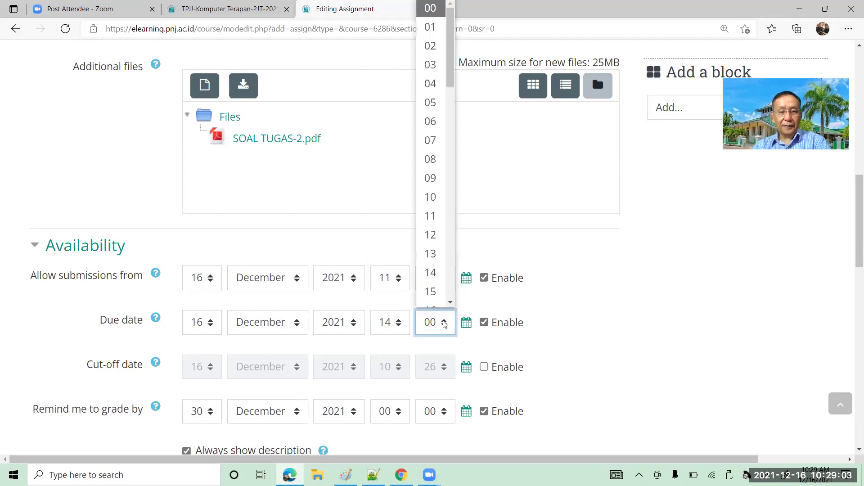
pyautogui.click(436, 106)
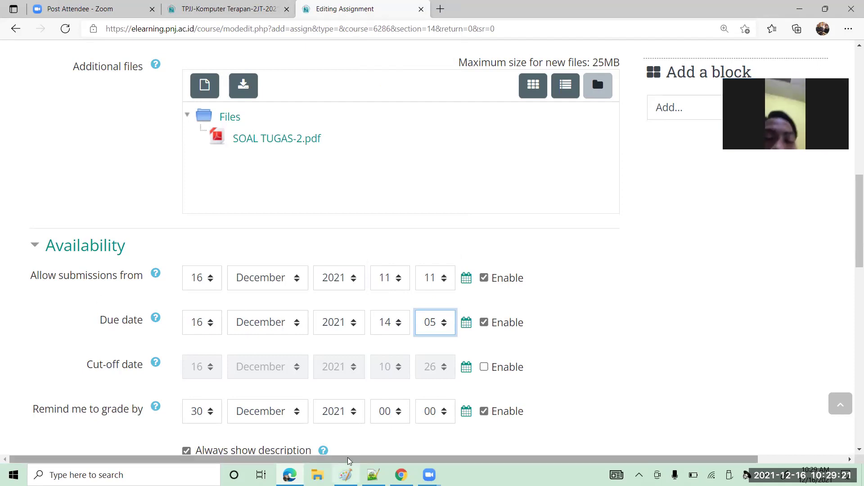
# Disable the Remind me to grade by date and review the submission types settings.
pyautogui.click(485, 413)
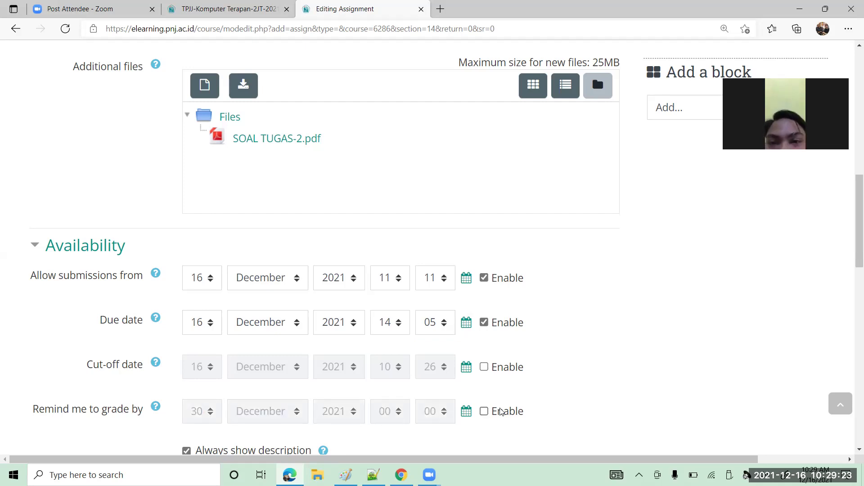
pyautogui.scroll(-1, 575, 336)
pyautogui.scroll(-2, 576, 336)
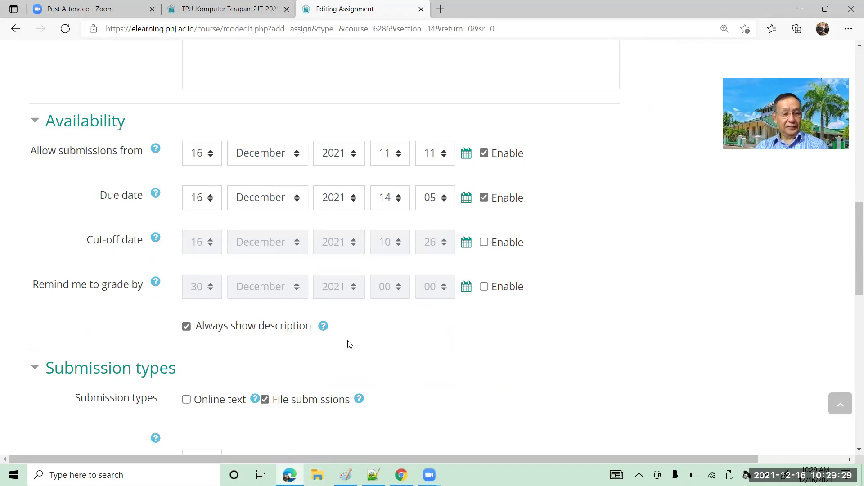
pyautogui.scroll(-4, 349, 344)
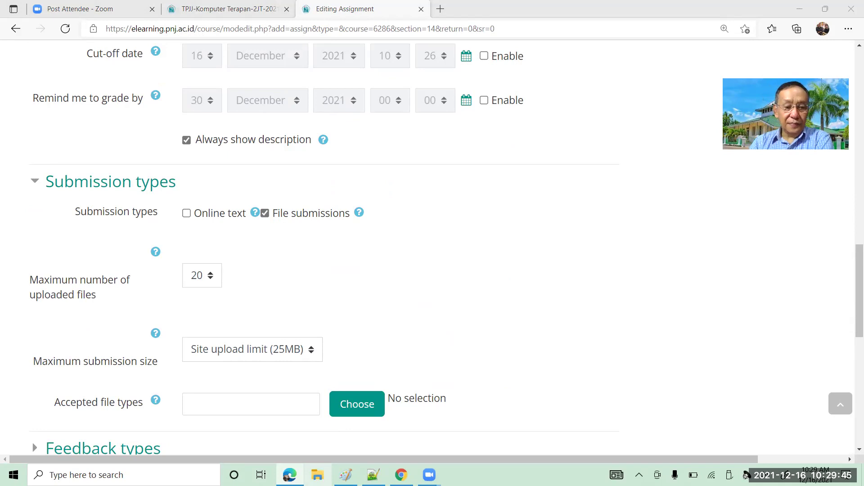
# Switch to File Explorer and expand the Documents folder on Local Disk (F:) to reach the semester folders.
pyautogui.press('super+e')
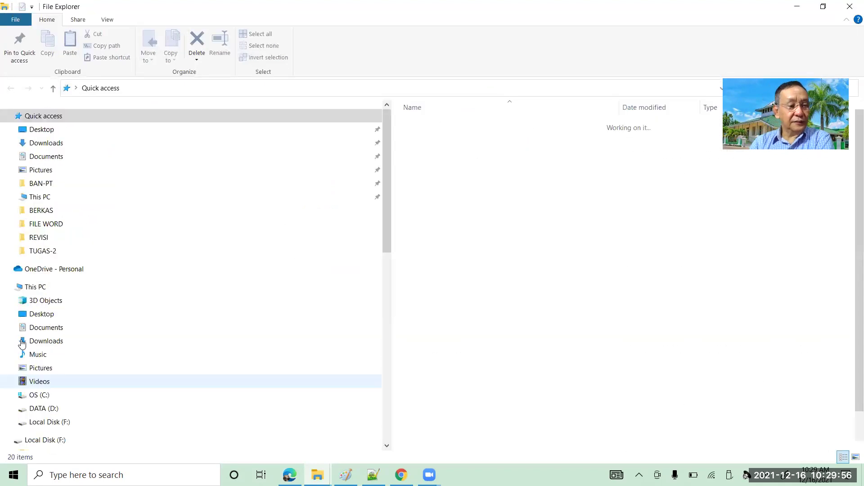
pyautogui.scroll(-7, 72, 284)
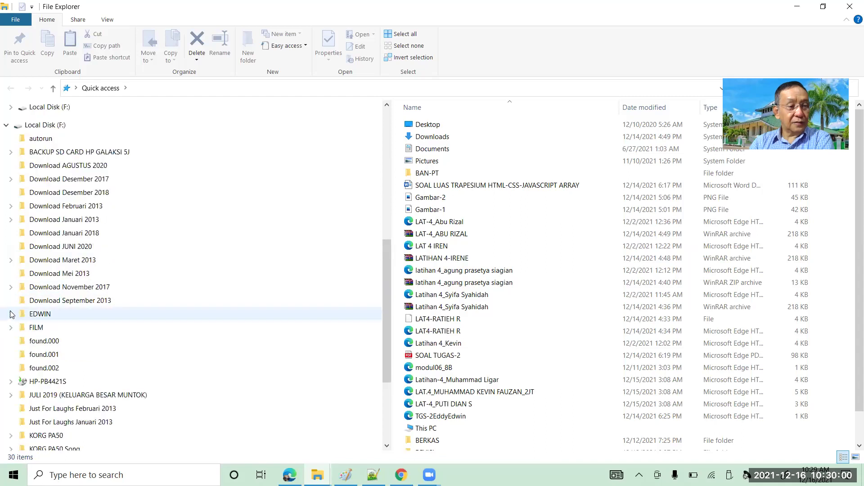
pyautogui.click(11, 314)
pyautogui.click(18, 353)
pyautogui.scroll(-9, 67, 356)
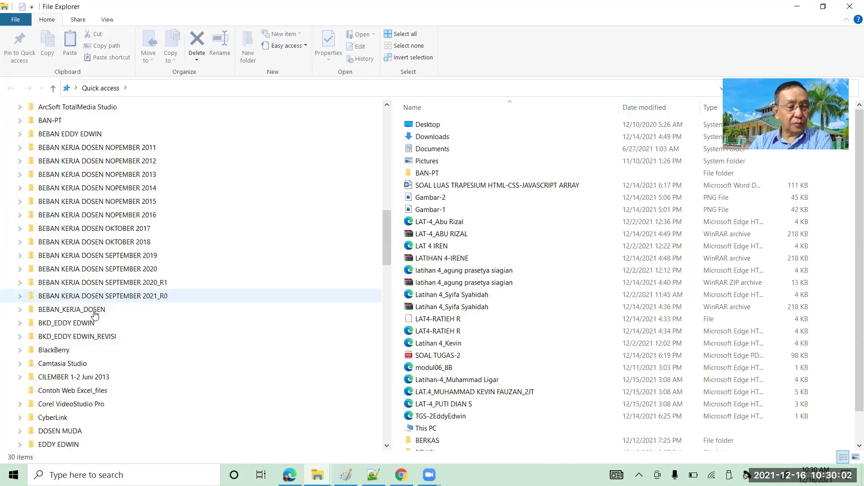
pyautogui.scroll(-1, 110, 363)
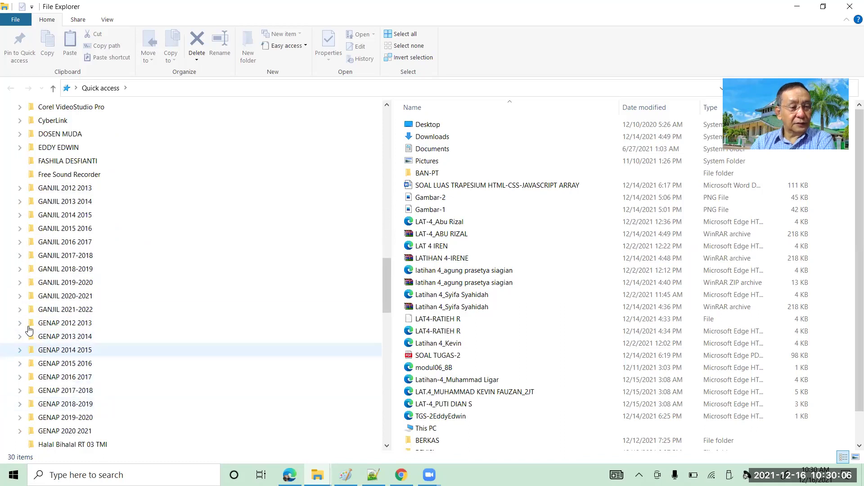
# Open the SOAL TUGAS-2 PDF from the TUGAS-2 folder inside GANJIL 2021-2022 and Kelas 2JT KAMIS 4-7 Komputer Terapan B213.
pyautogui.click(20, 309)
pyautogui.scroll(-7, 68, 315)
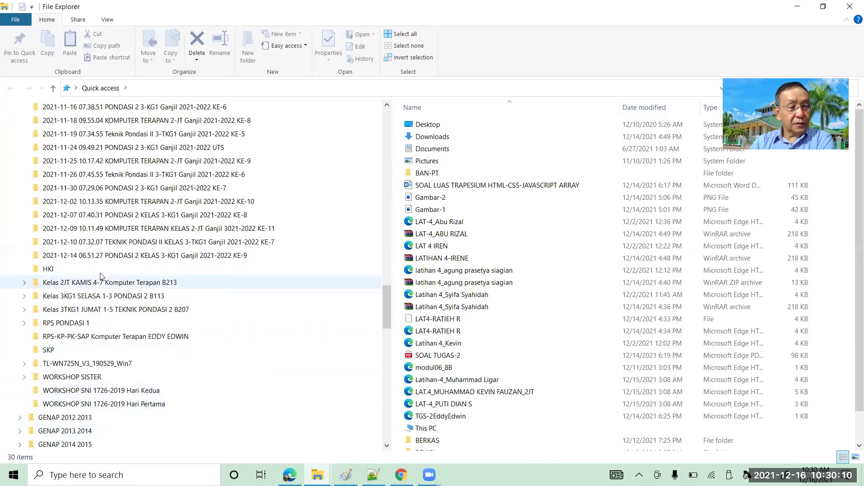
pyautogui.click(24, 282)
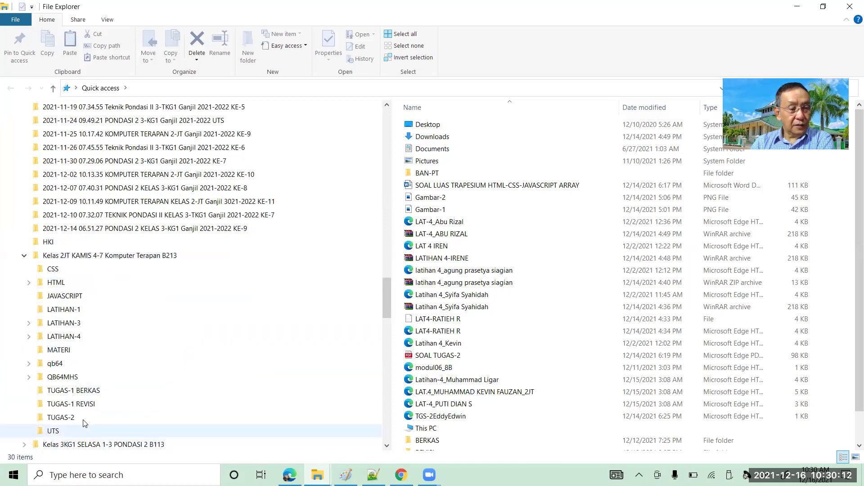
pyautogui.click(64, 418)
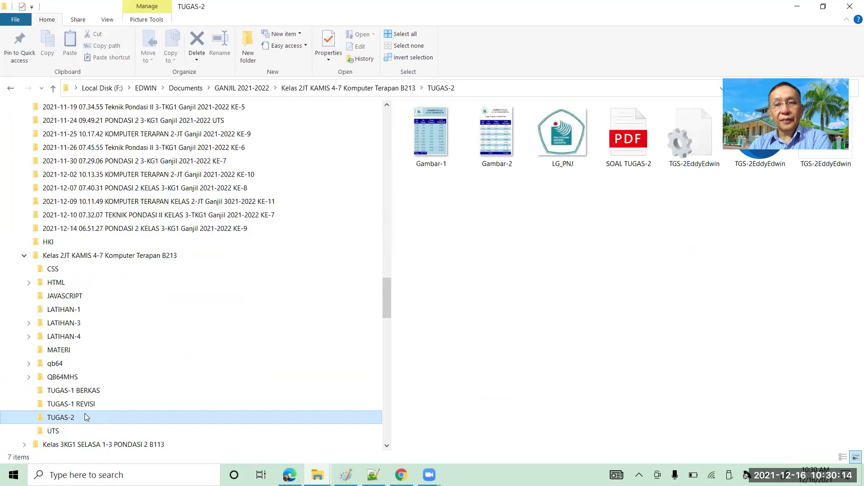
pyautogui.doubleClick(625, 147)
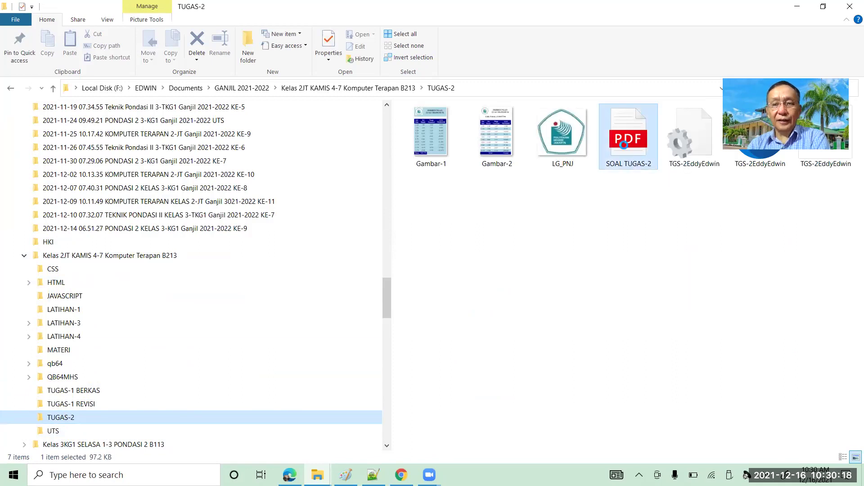